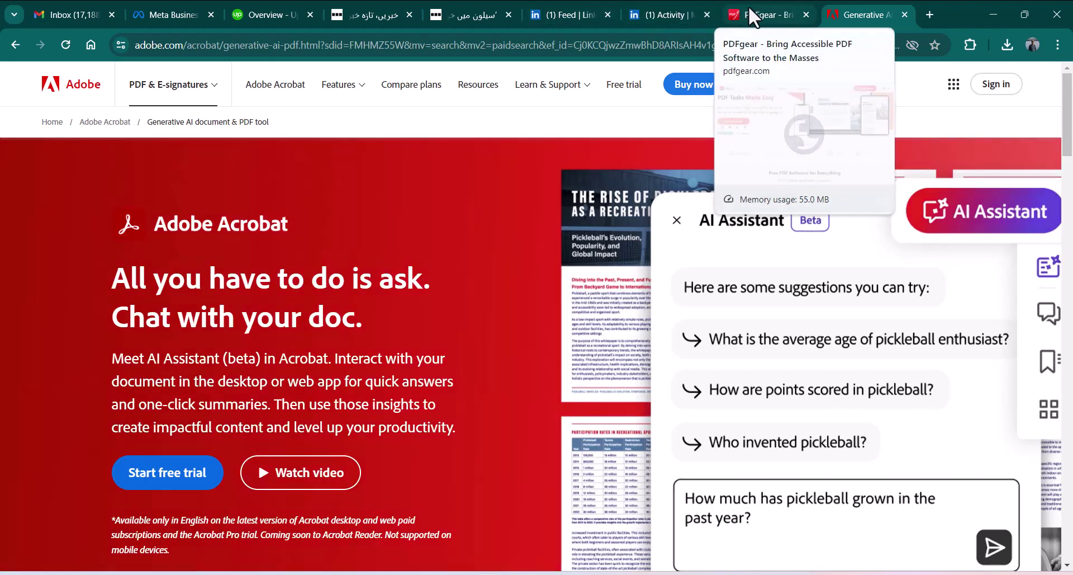
Step: Switch Chrome from the Adobe Acrobat AI Assistant tab to the pdfgear.com tab
left_click(749, 7)
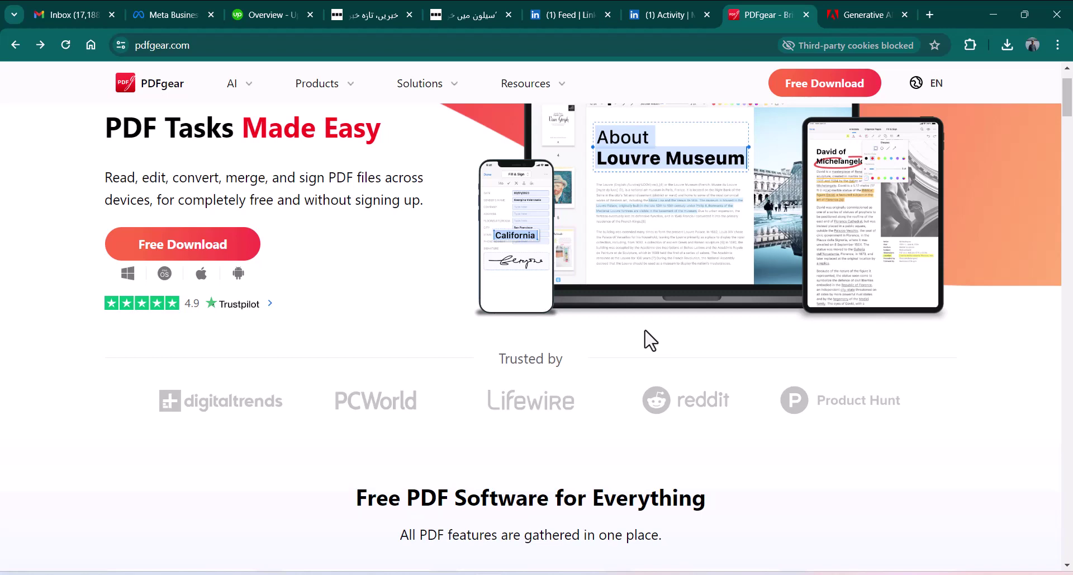
Step: Download the PDFgear installer pdfgear_setup_v2.1.5 from pdfgear.com via Free Download
left_click(260, 52)
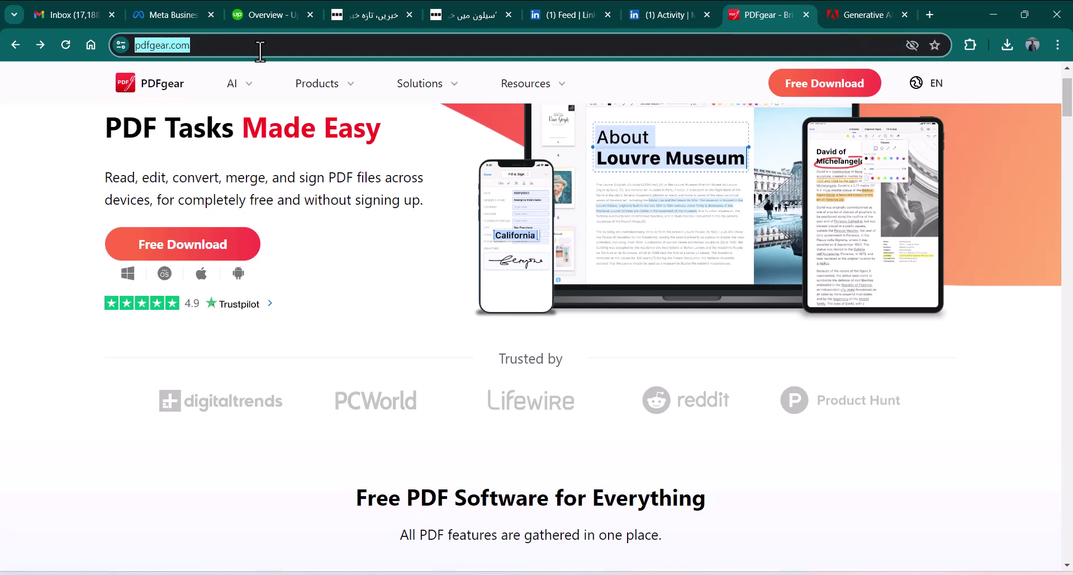
left_click(241, 261)
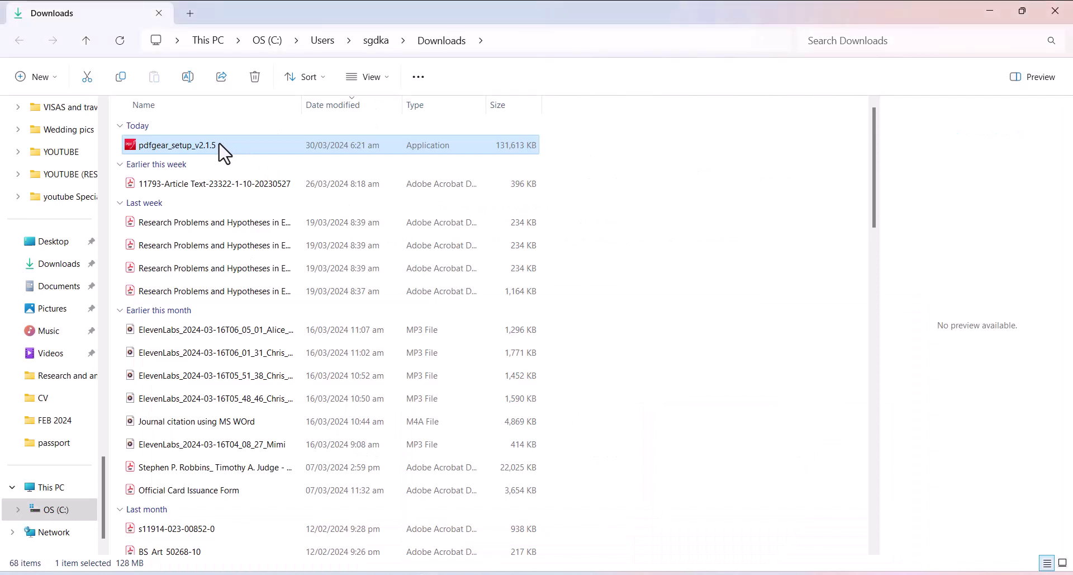
Step: Run pdfgear_setup_v2.1.5, accept the licence and install to C:\Program Files\PDFgear with both shortcuts
double_click(223, 147)
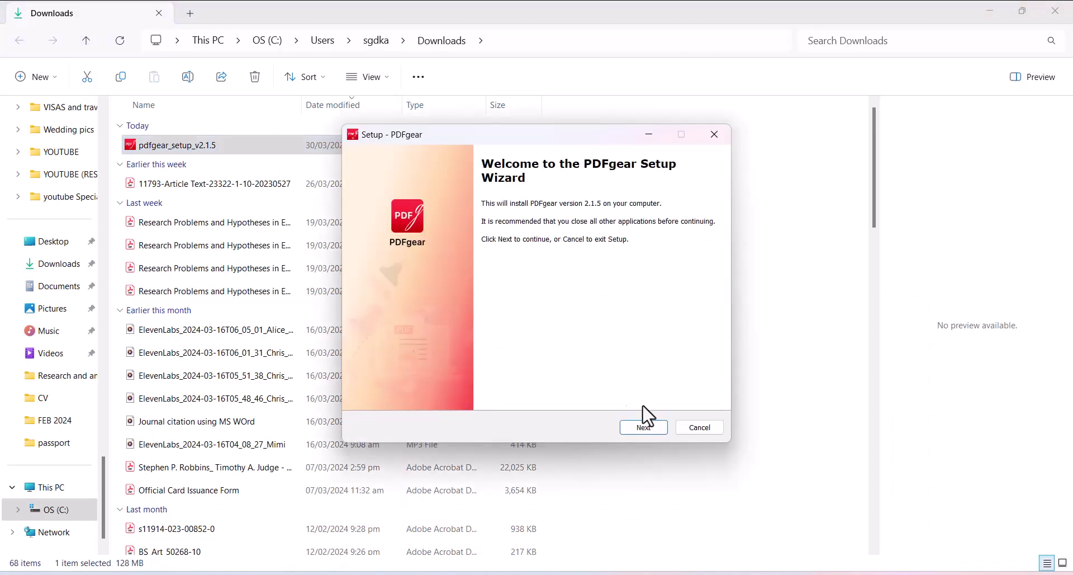
left_click(642, 428)
left_click(436, 379)
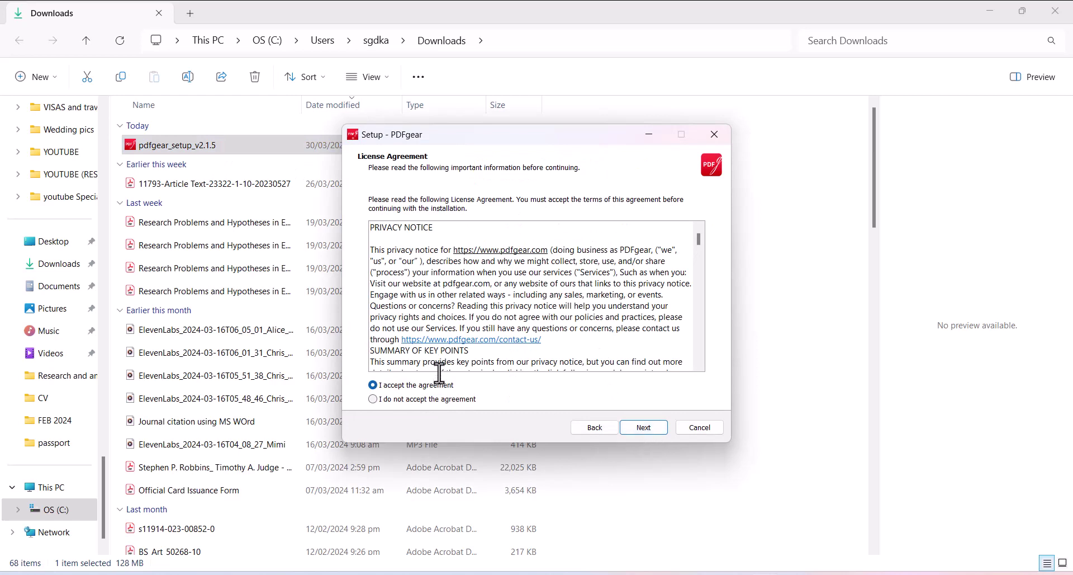
left_click(639, 427)
left_click(639, 427)
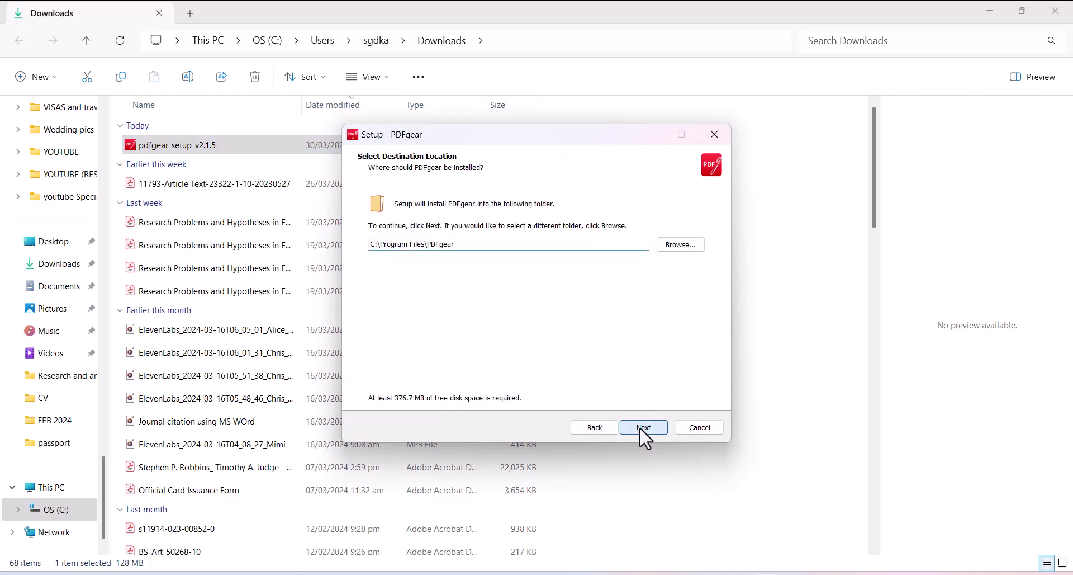
left_click(639, 427)
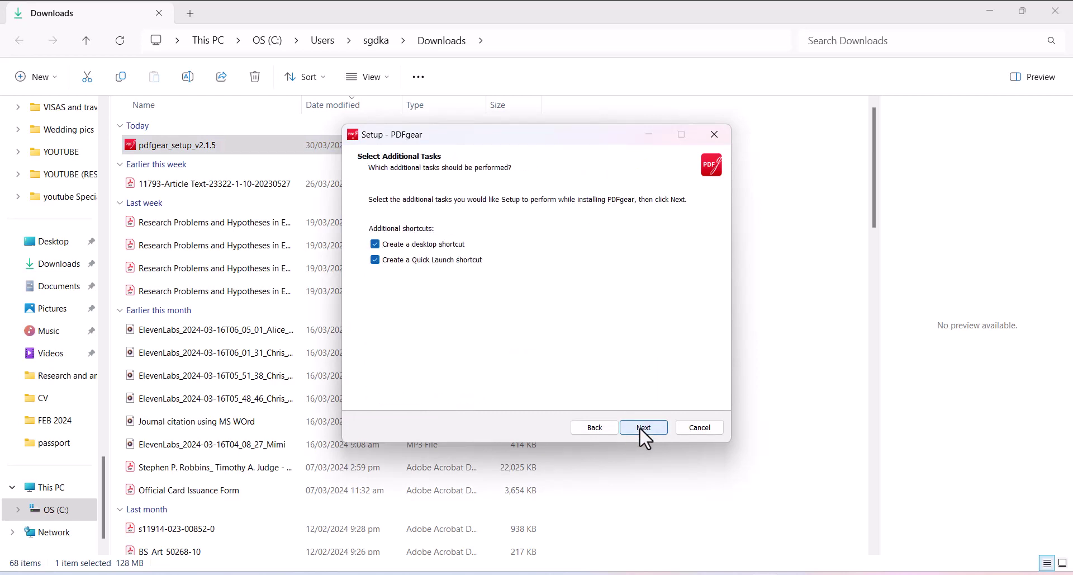
left_click(639, 427)
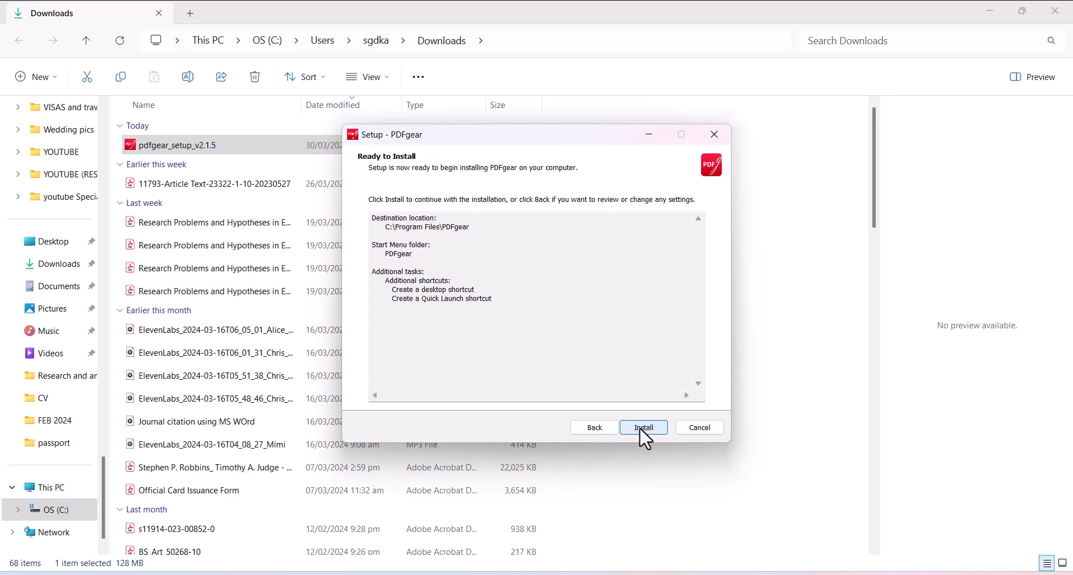
left_click(641, 427)
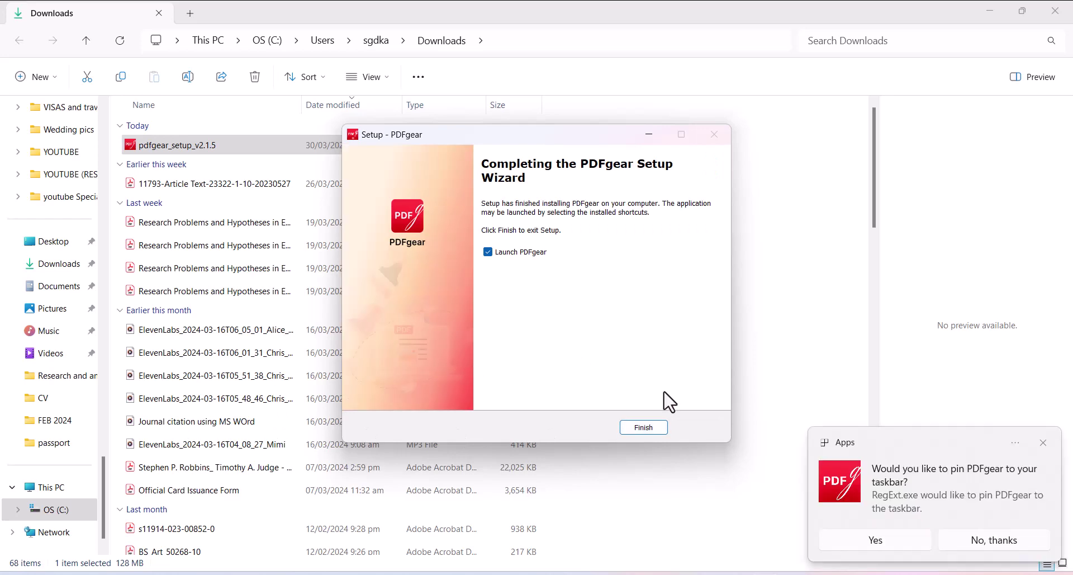
Step: Finish setup and open EmployeeRelationsPaperZeffaneandBani-Melhem.pdf from Journal articles with PDFgear
left_click(658, 427)
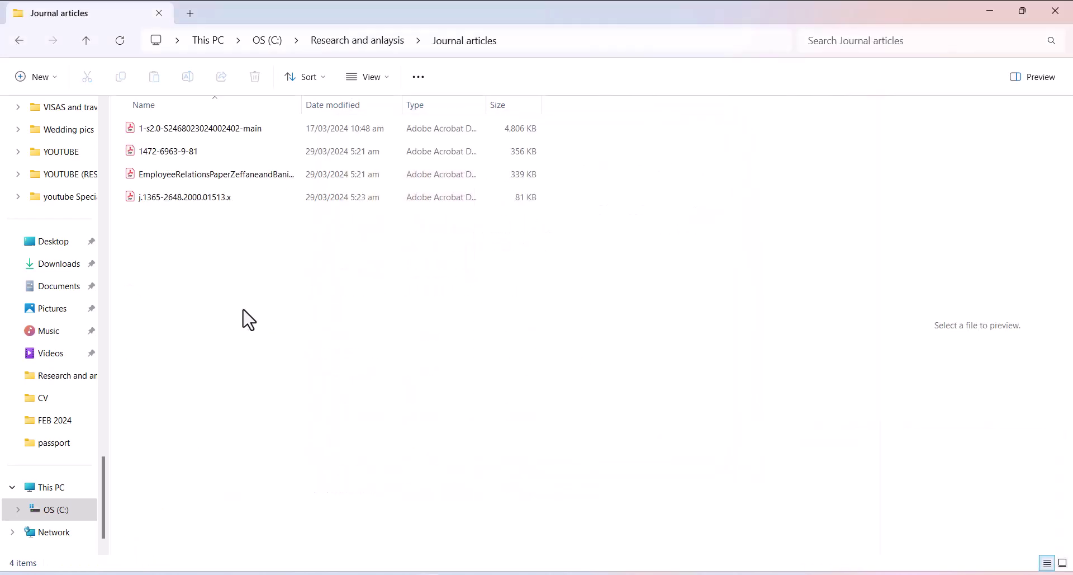
right_click(215, 180)
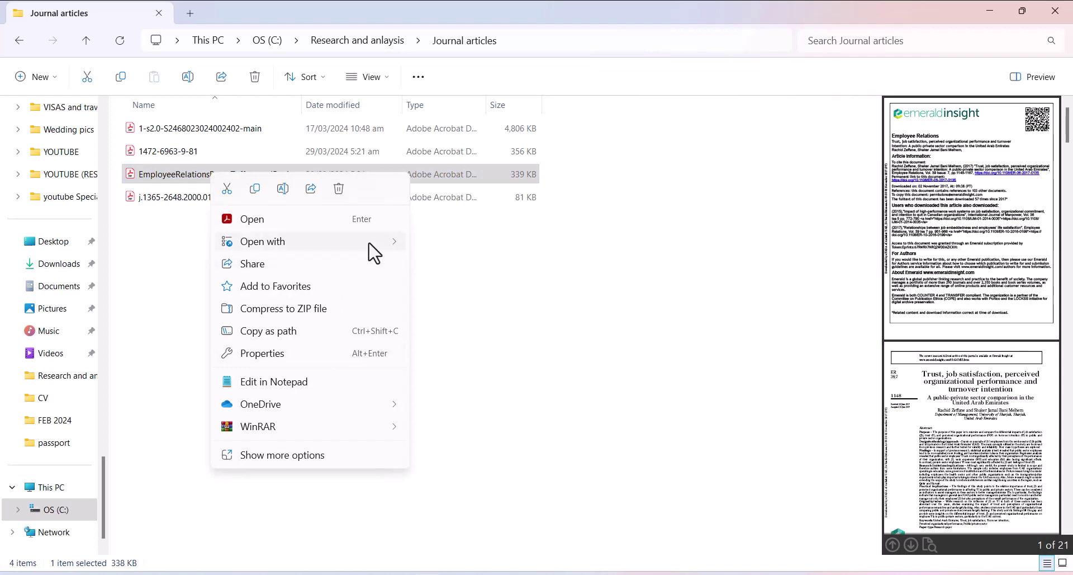
mouse_move(369, 244)
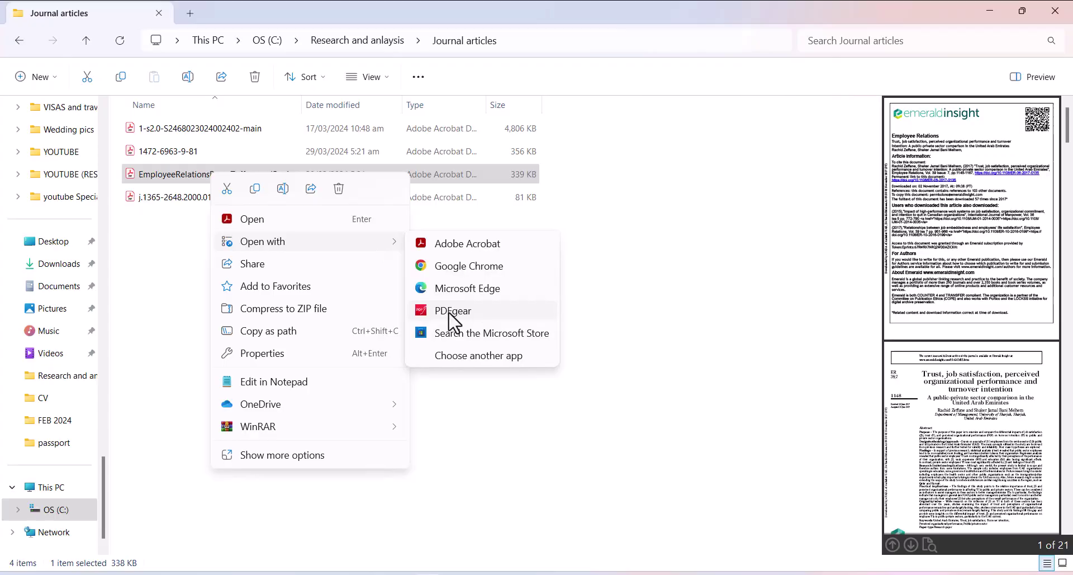
left_click(452, 310)
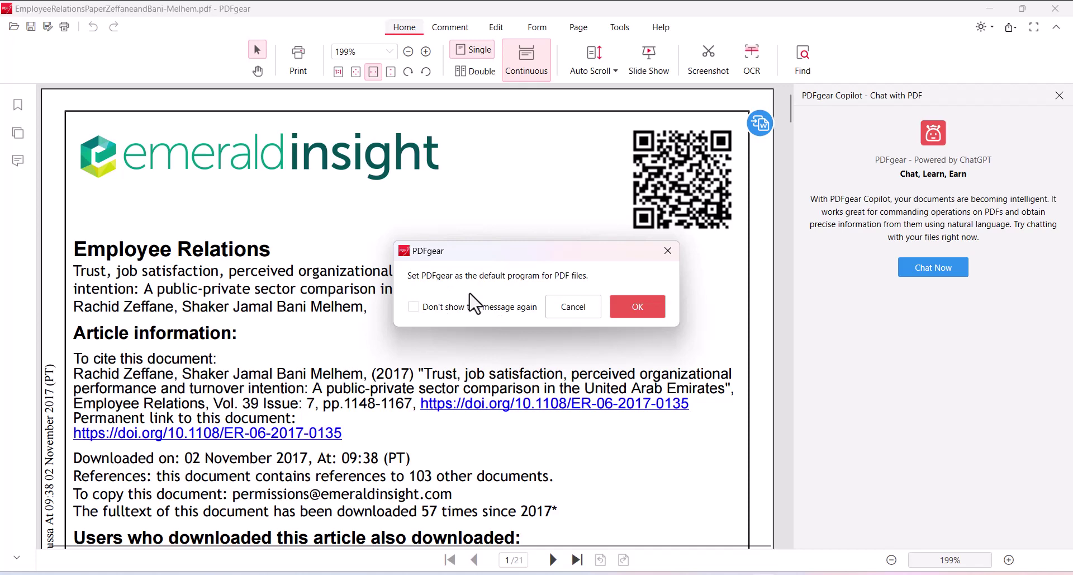
Step: Accept PDFgear as the default program for PDF files
left_click(638, 307)
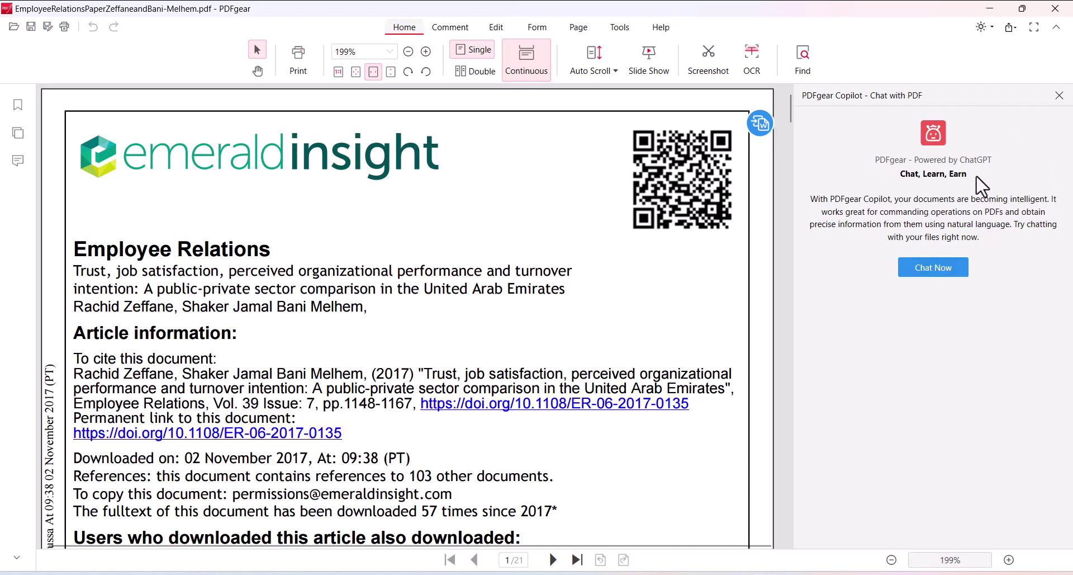
Step: Ask Copilot 'What are the main objectives of this study?' and view cited pages 9 and 10
left_click(945, 270)
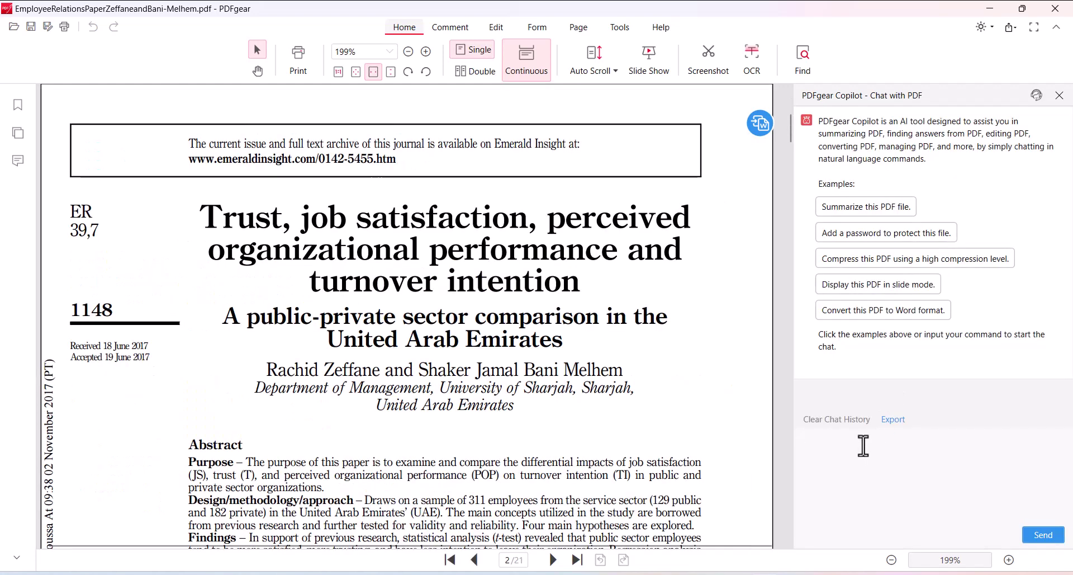
left_click(864, 446)
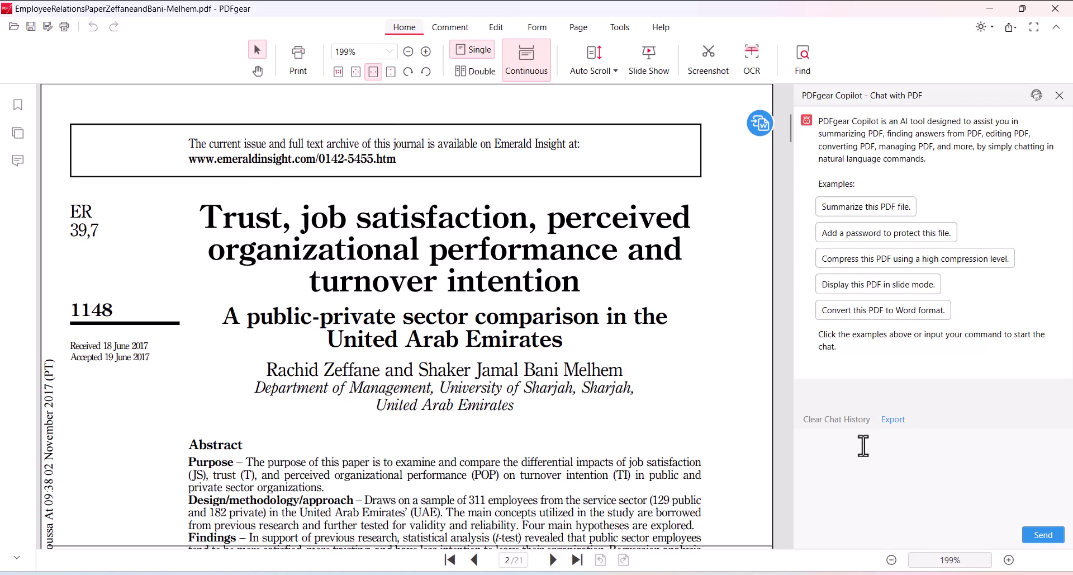
type("What are the main objectioves of this study?")
left_click(1043, 534)
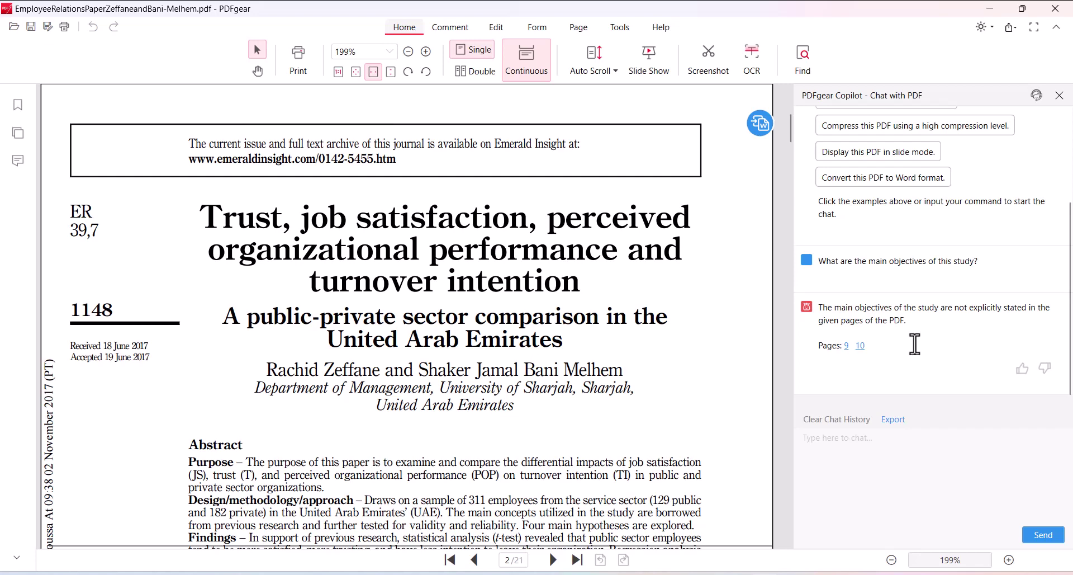
left_click(845, 345)
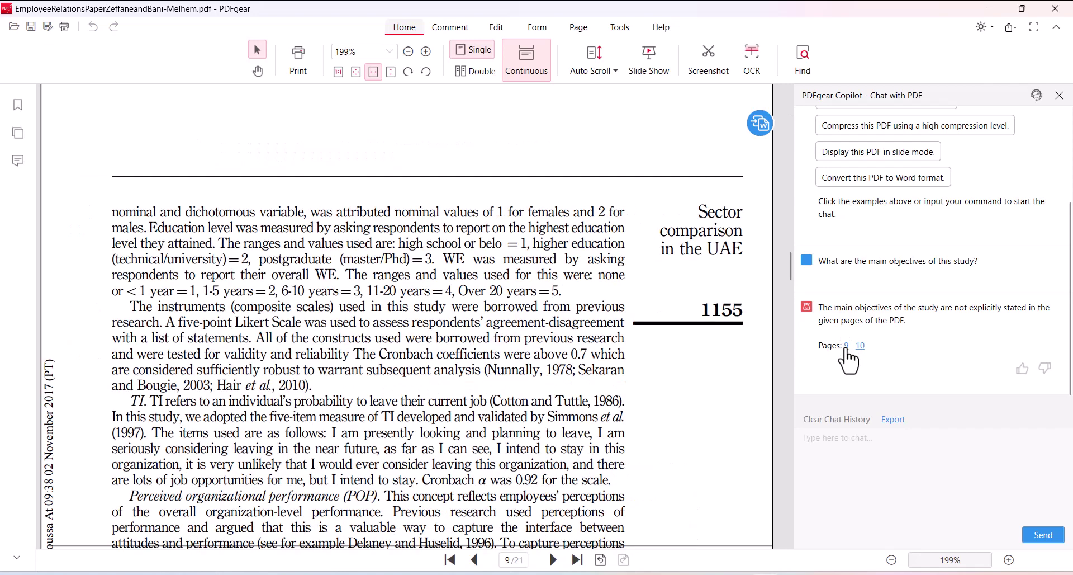
left_click(860, 347)
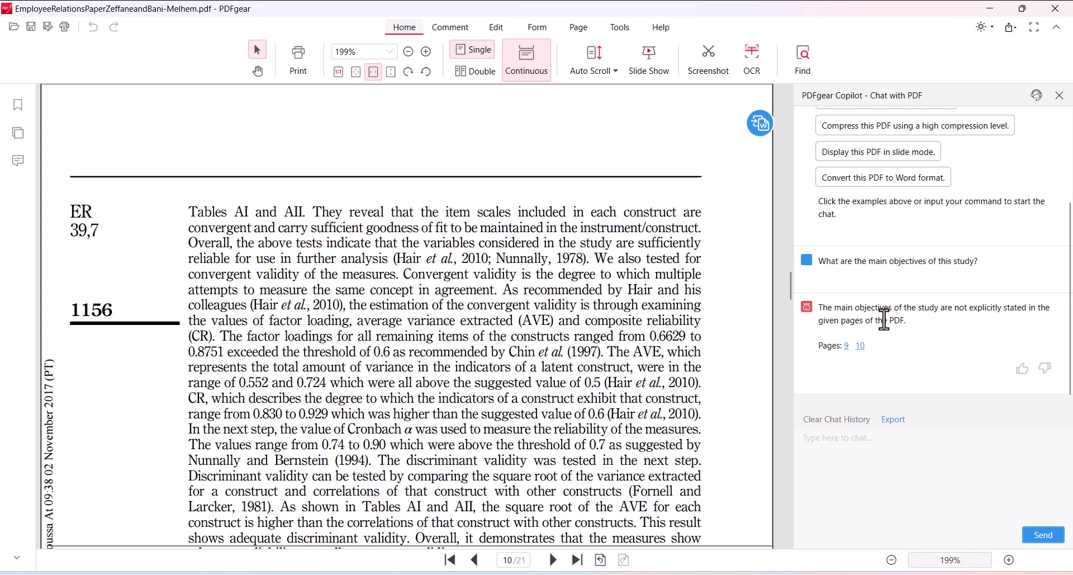
Step: Send Copilot the question 'What is the methodology of this paper?'
left_click(845, 465)
type("What is the methodology of this paper?")
left_click(1043, 534)
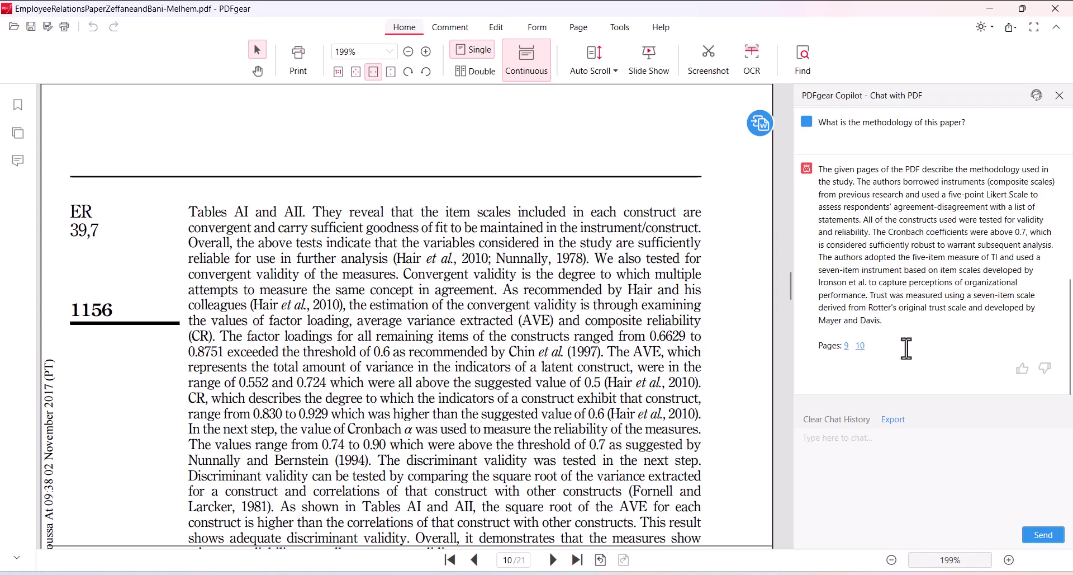
Step: Run the Copilot's 'Summarize this PDF file.' example and scroll through its summary
scroll(928, 268, "up", 10)
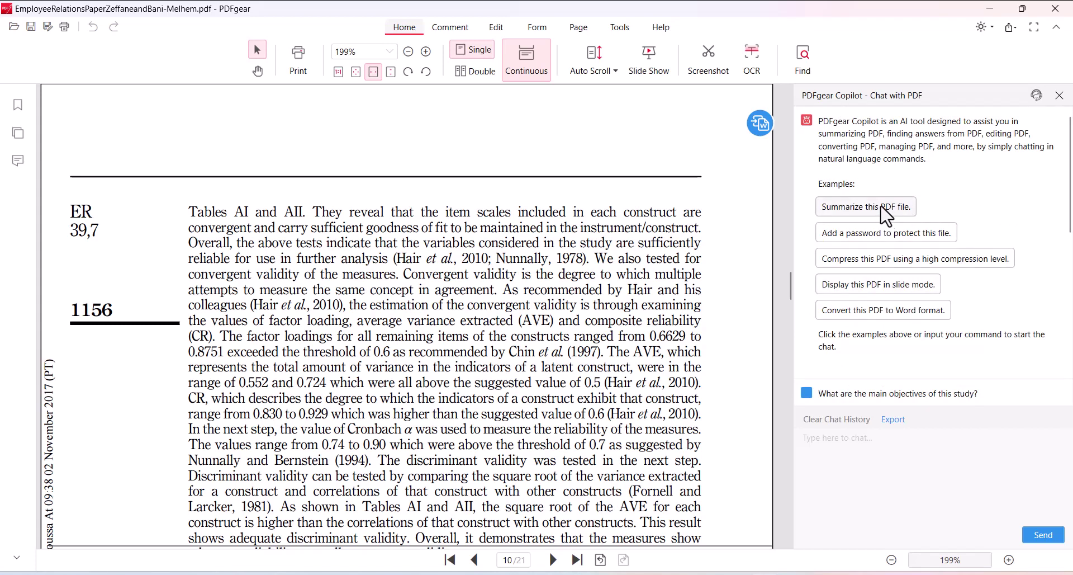
left_click(886, 208)
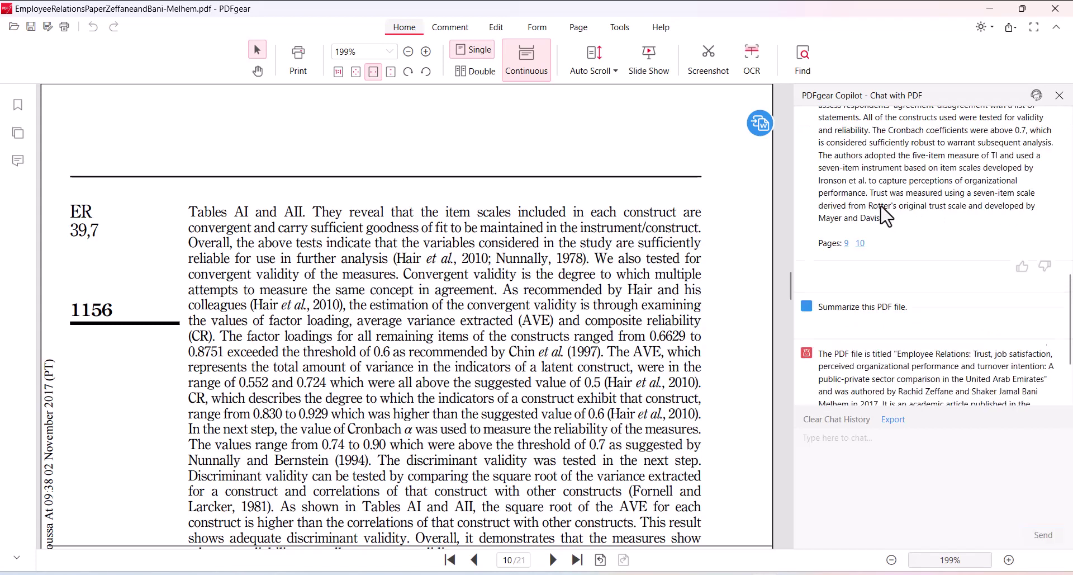
scroll(1014, 273, "up", 2)
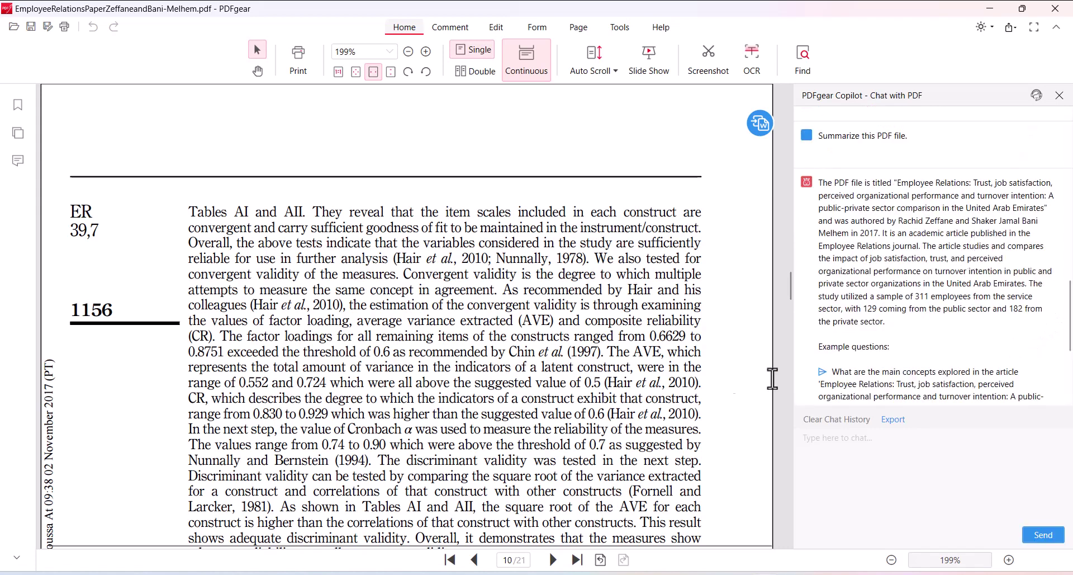
scroll(967, 140, "down", 3)
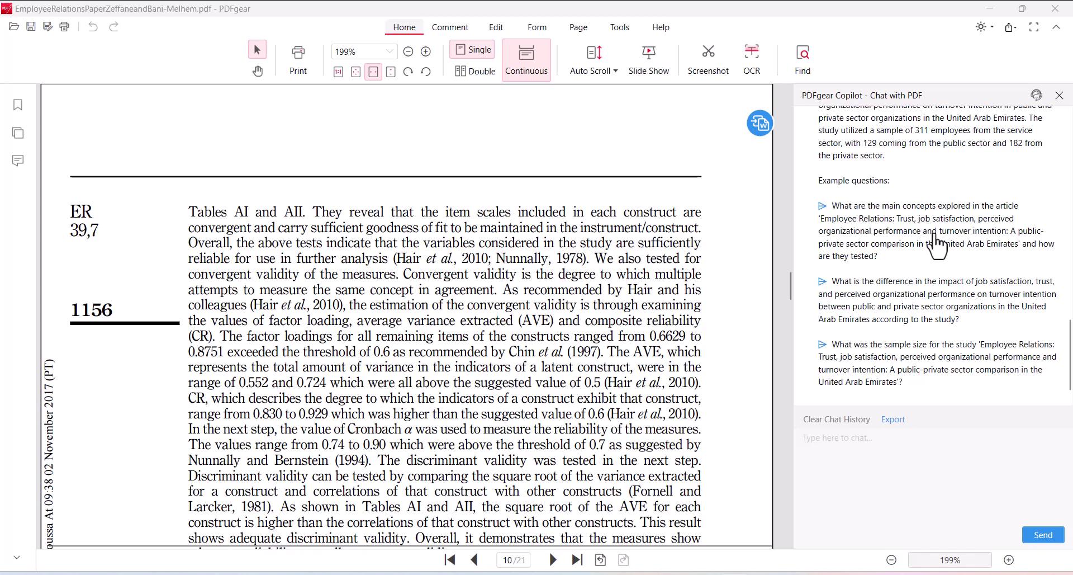
scroll(986, 309, "up", 8)
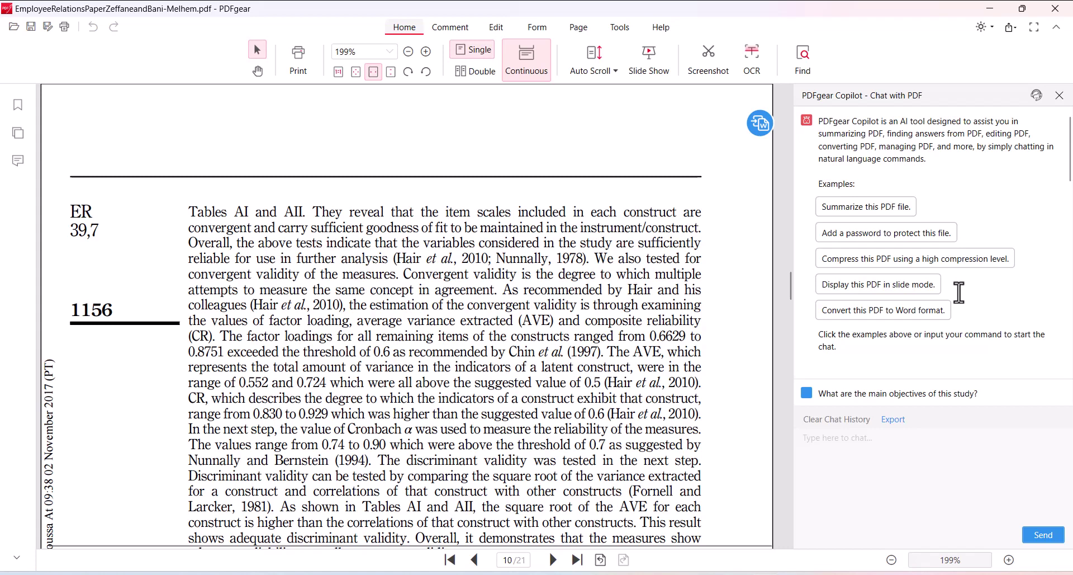
Step: Run the Copilot's 'Display this PDF in slide mode.' command and confirm the slide show
left_click(902, 282)
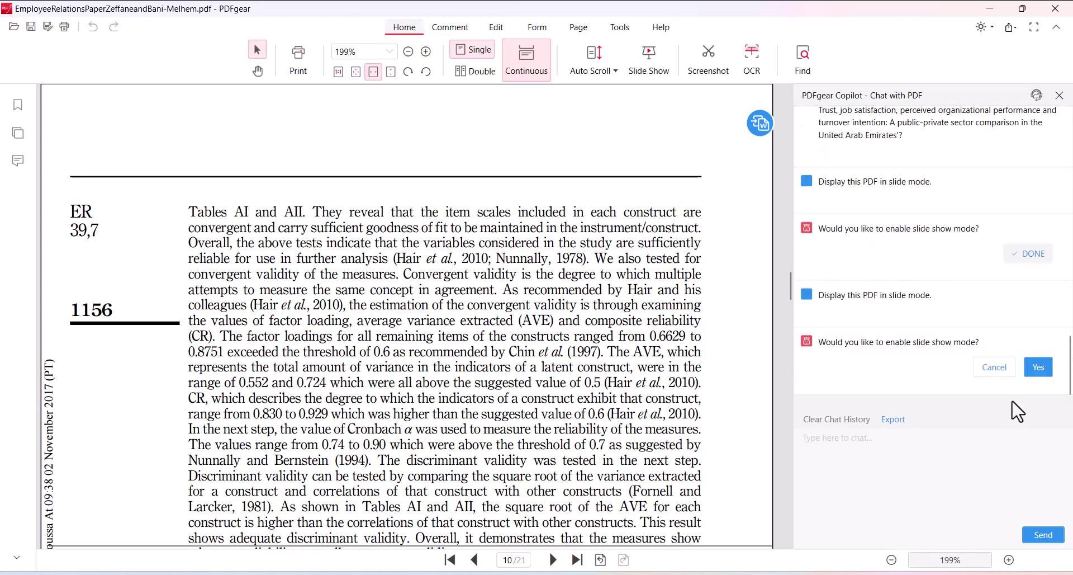
left_click(1037, 368)
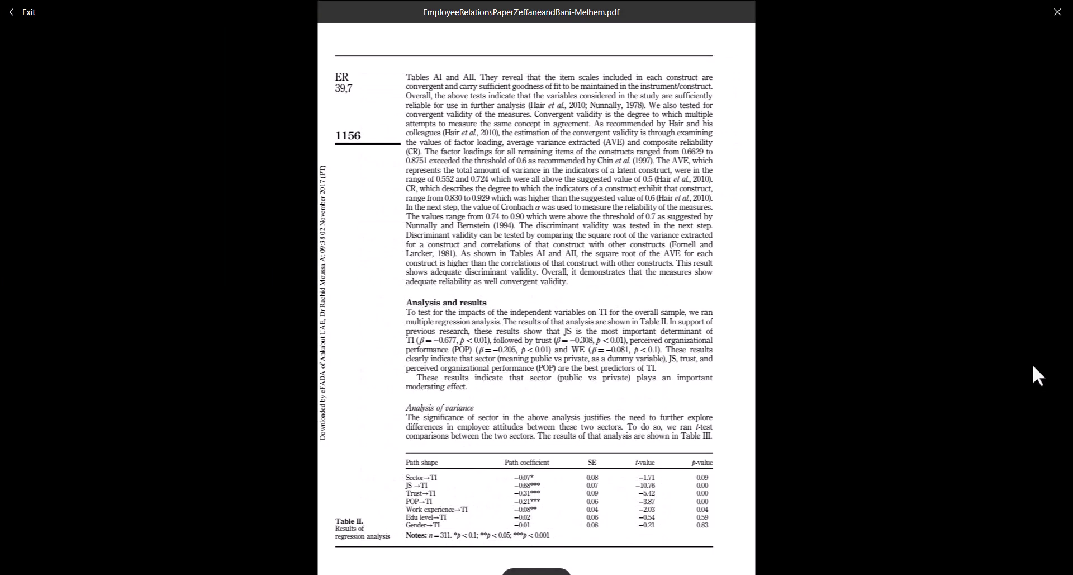
scroll(1034, 367, "up", 1)
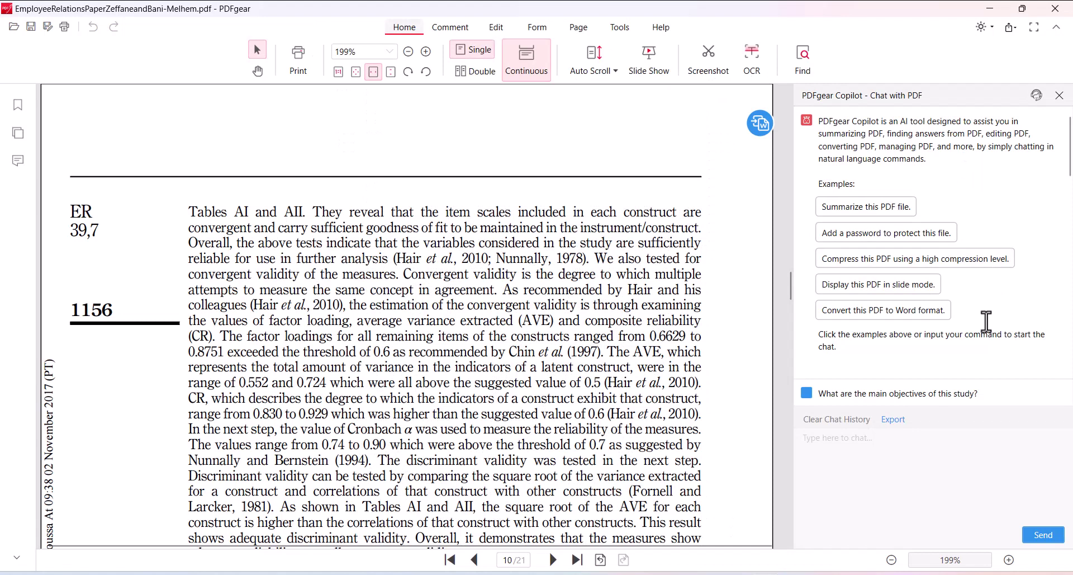
Step: Run the Copilot's 'Convert this PDF to Word format.' command and confirm with Yes
left_click(909, 314)
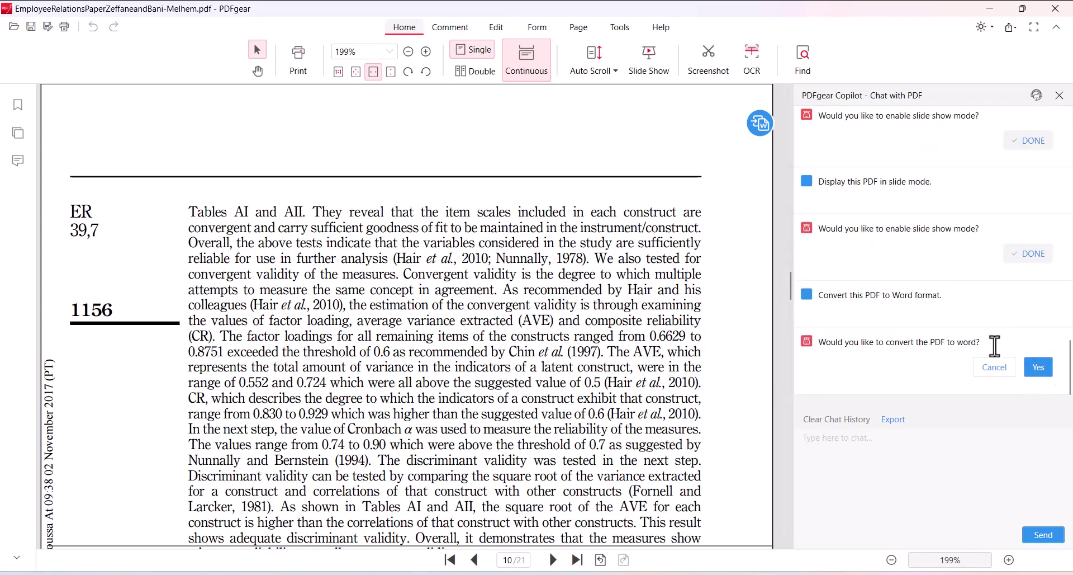
left_click(1044, 368)
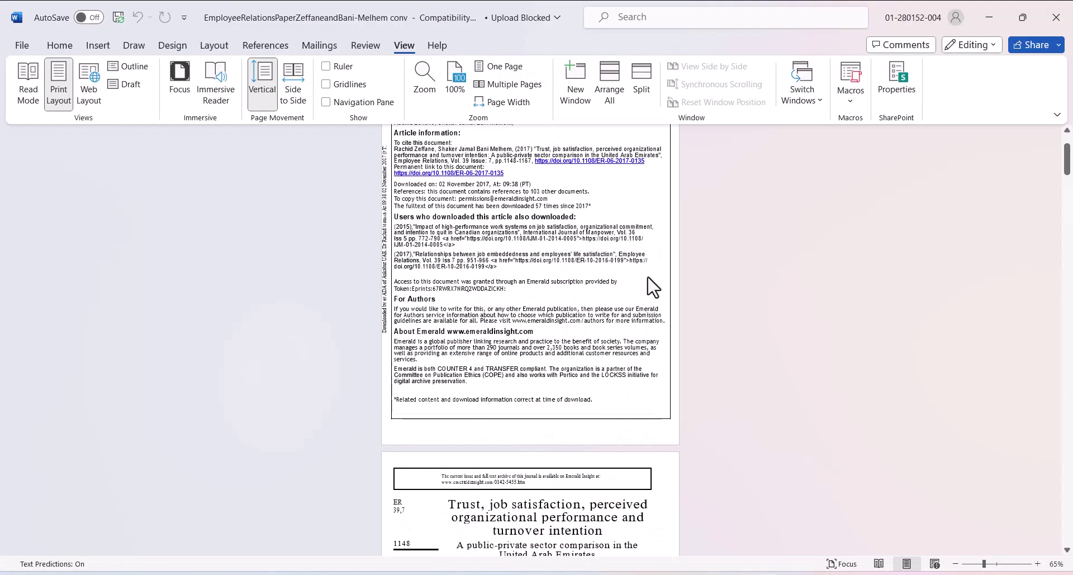
Step: Scroll through the converted article in Word and select part of its title text
scroll(647, 278, "down", 5)
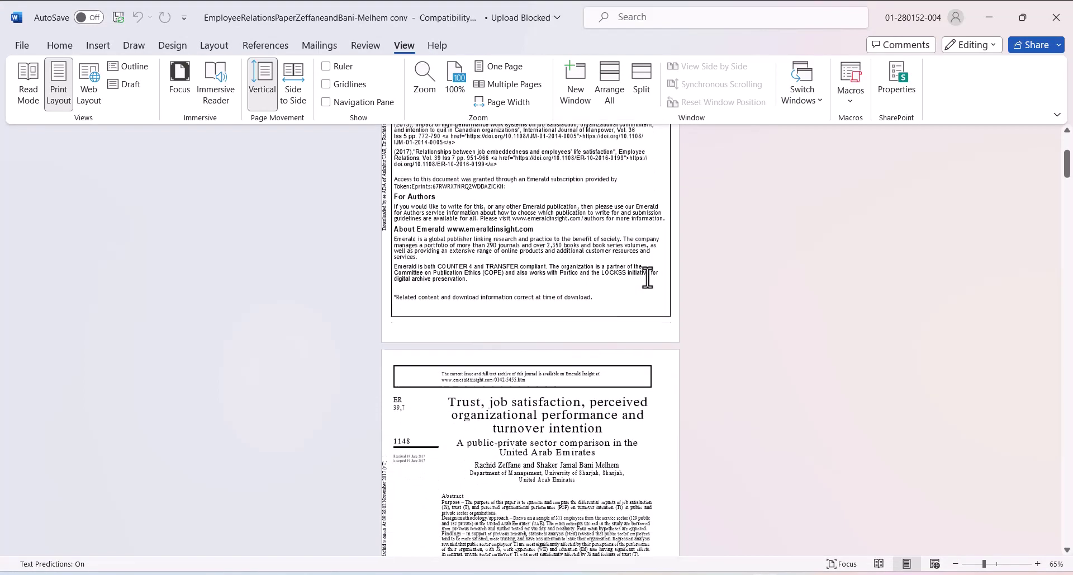
scroll(648, 276, "down", 3)
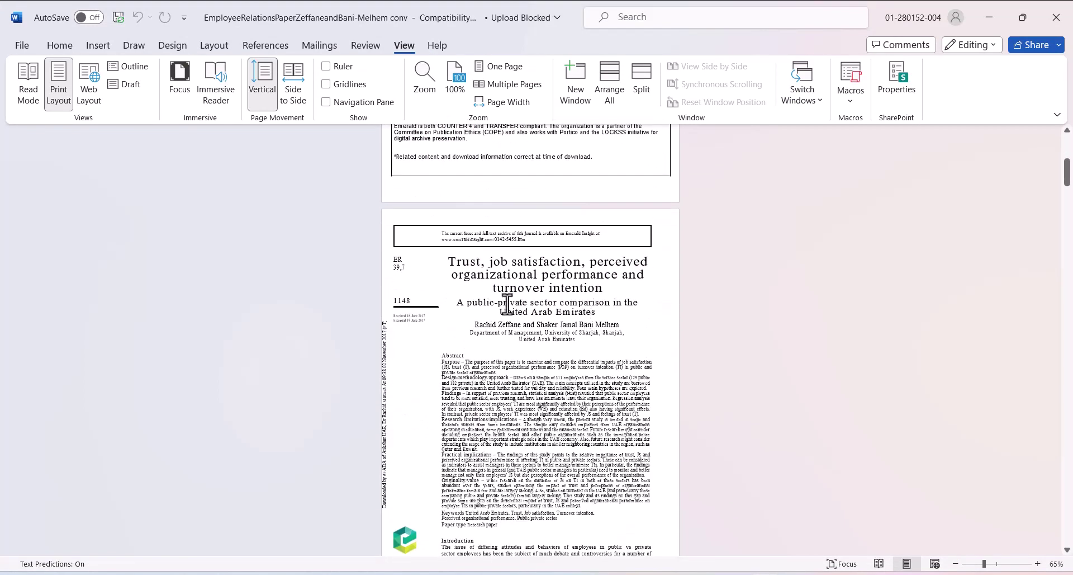
left_click_drag(484, 285, 590, 306)
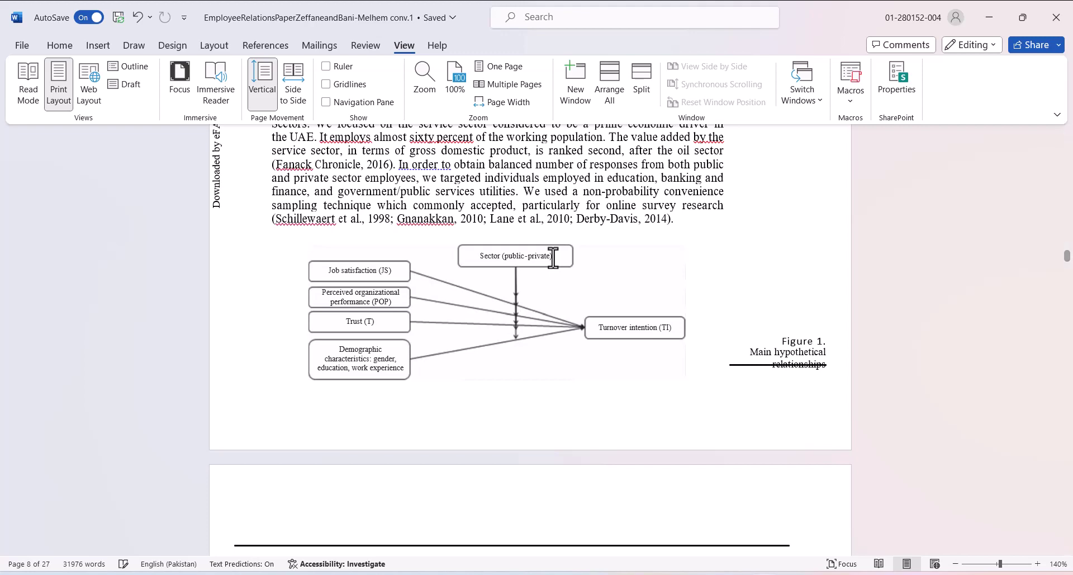
Step: Replace the 'Sector (public-private)' label in Figure 1 with 'Green HRM', then select the whole diagram
triple_click(481, 257)
key("Delete")
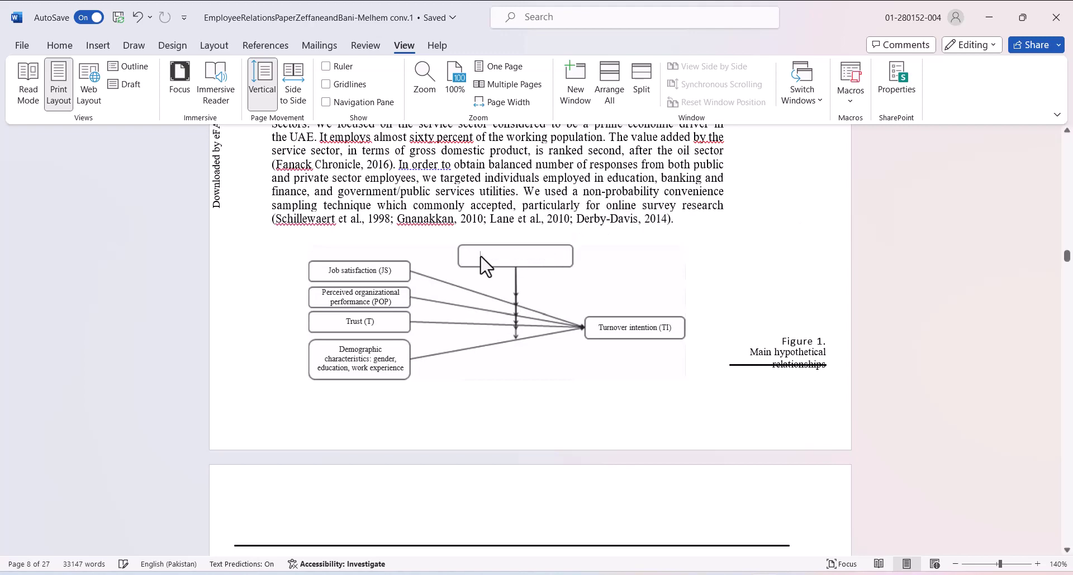
type("GreenHRM")
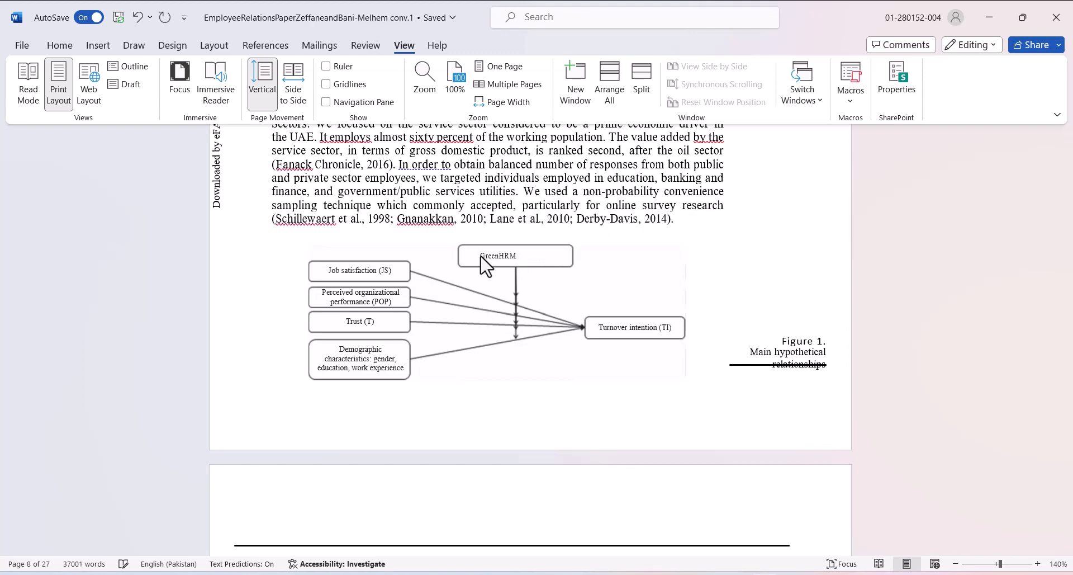
left_click_drag(343, 234, 651, 329)
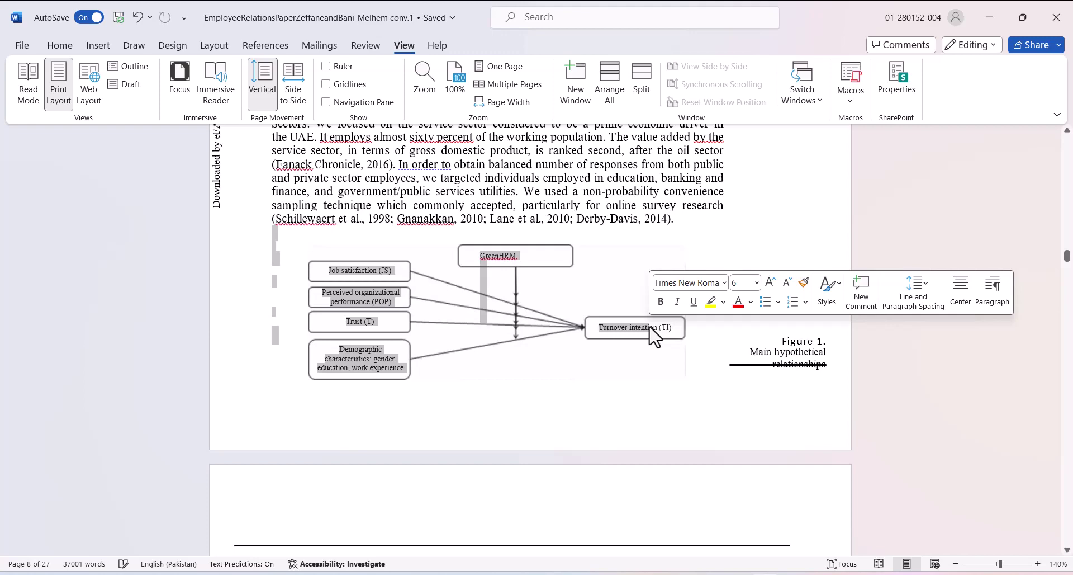
left_click(548, 270)
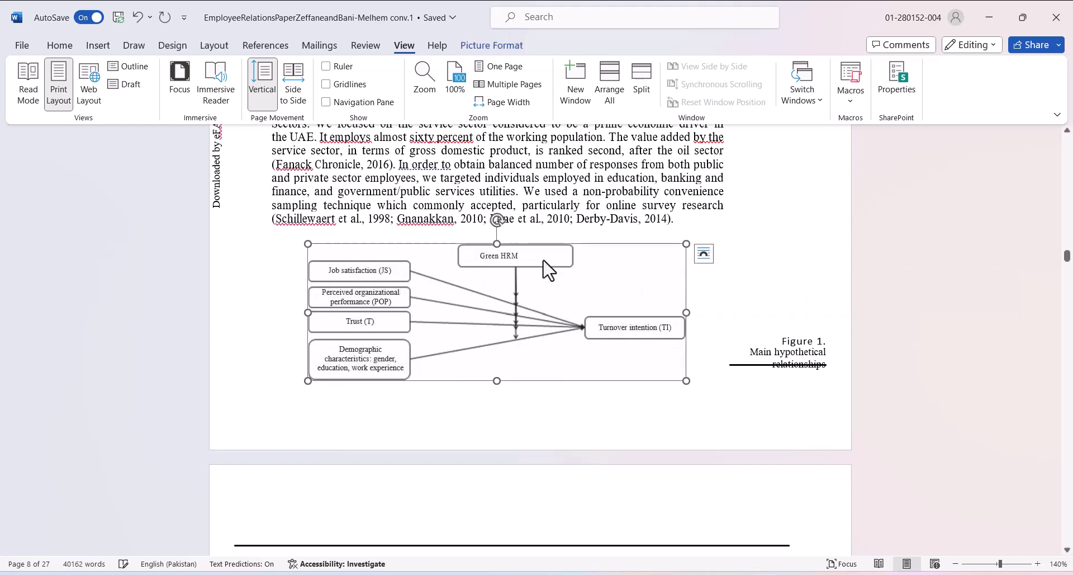